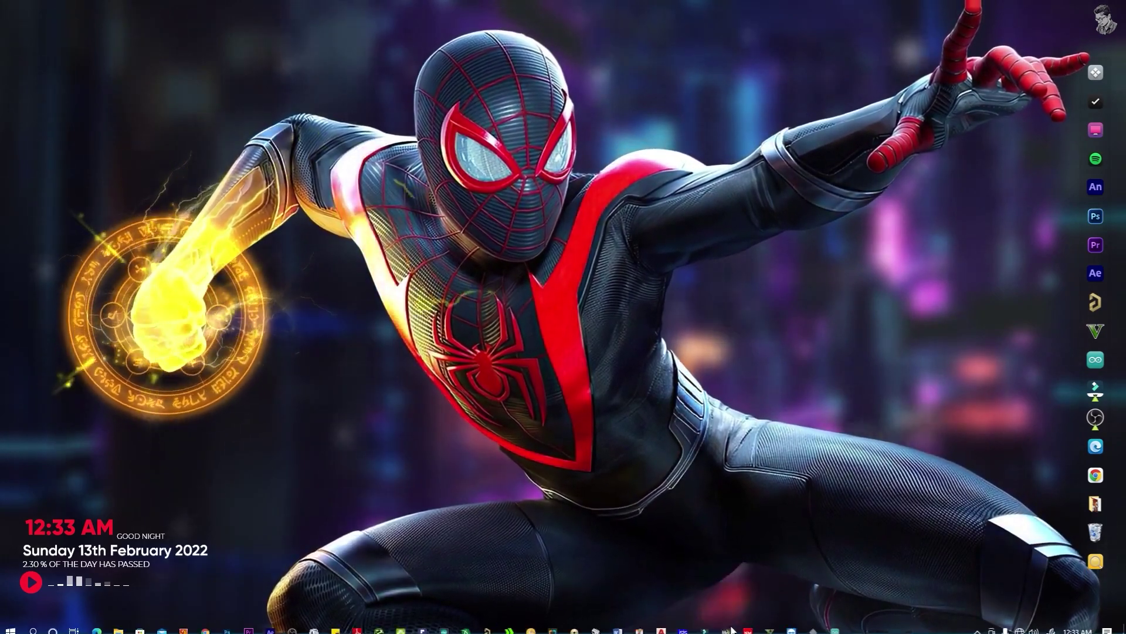
Switch to Wondershare Filmora and delete both existing clips from the timeline.
left_click(708, 625)
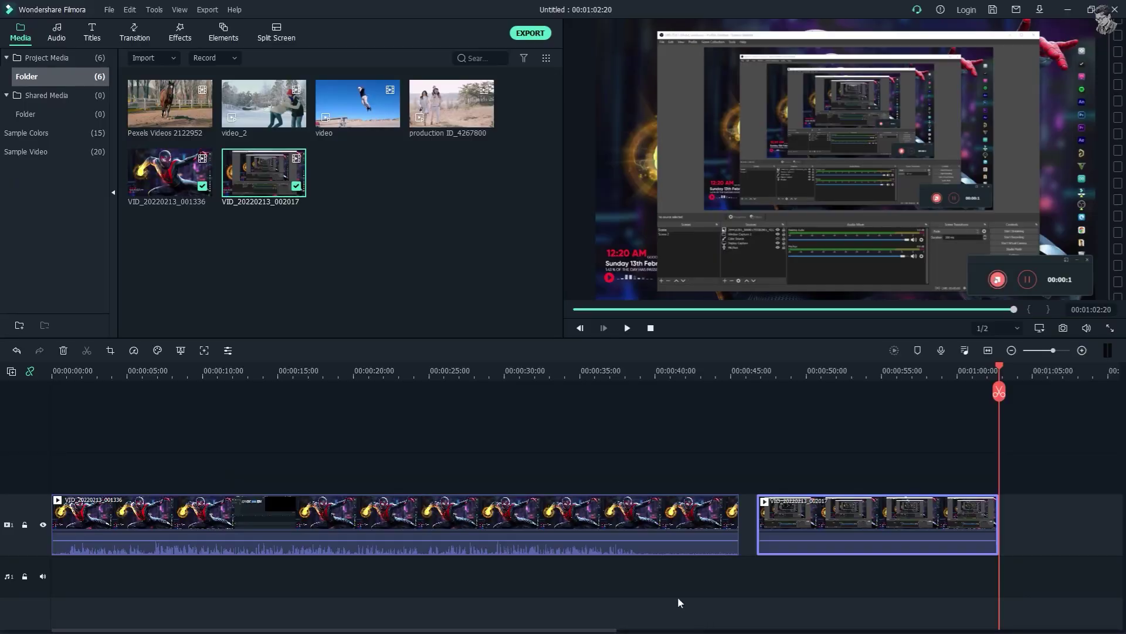
left_click(924, 585)
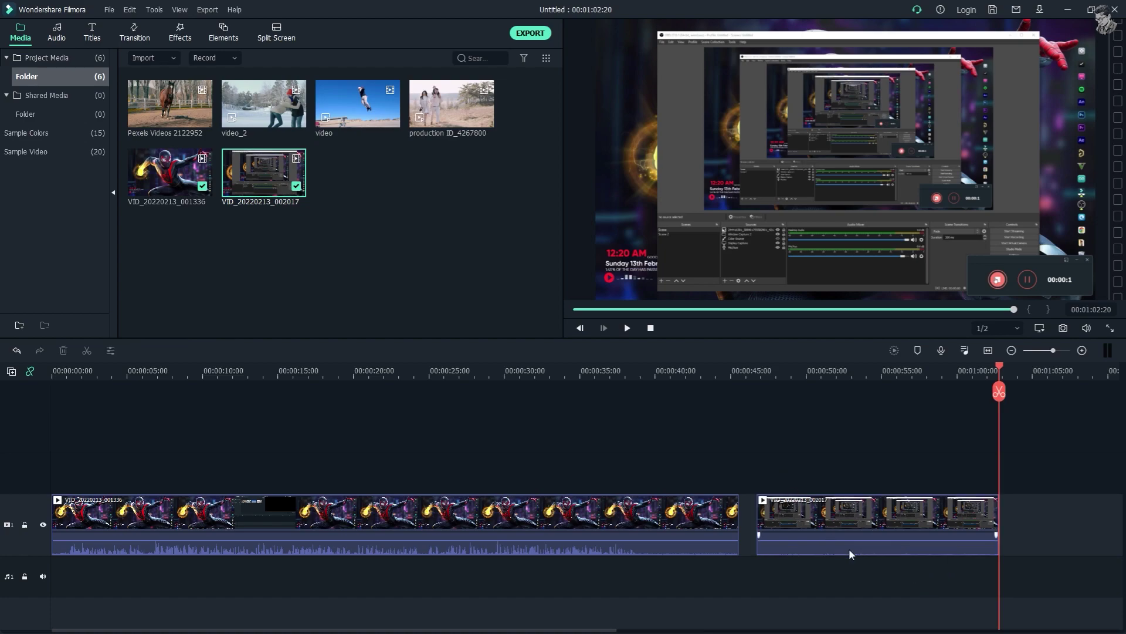
left_click_drag(857, 568, 476, 502)
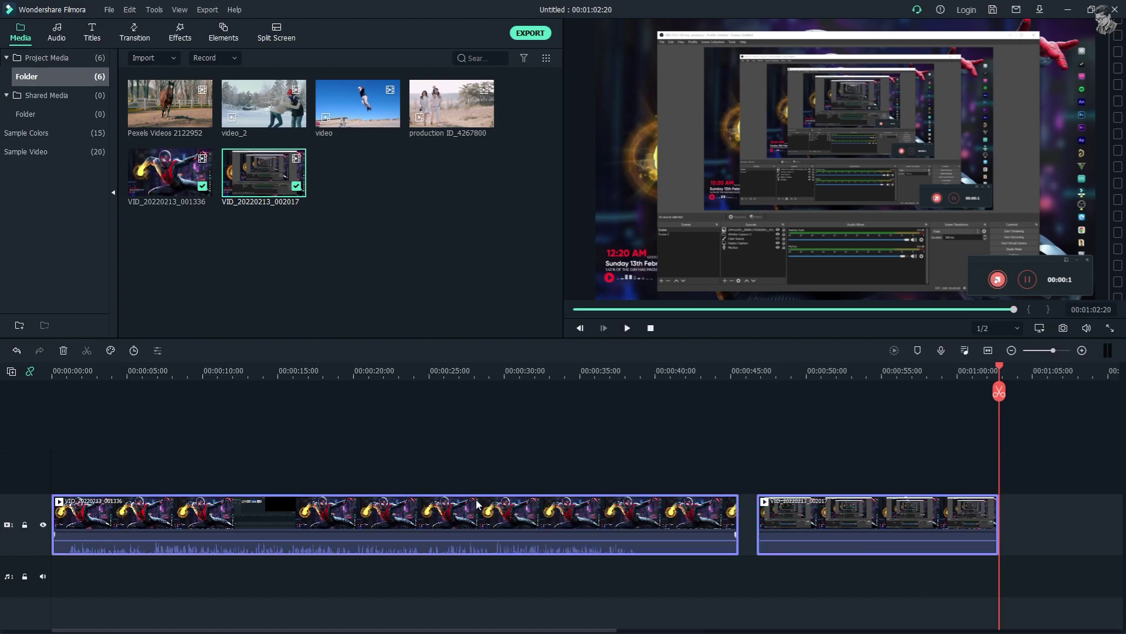
key("Delete")
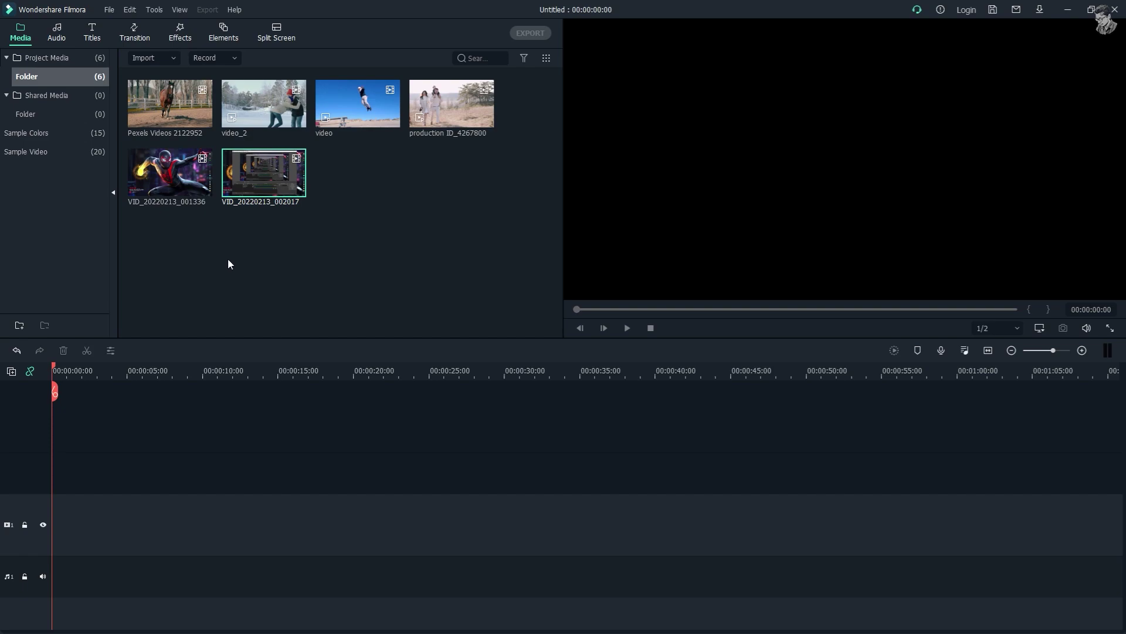
left_click(316, 255)
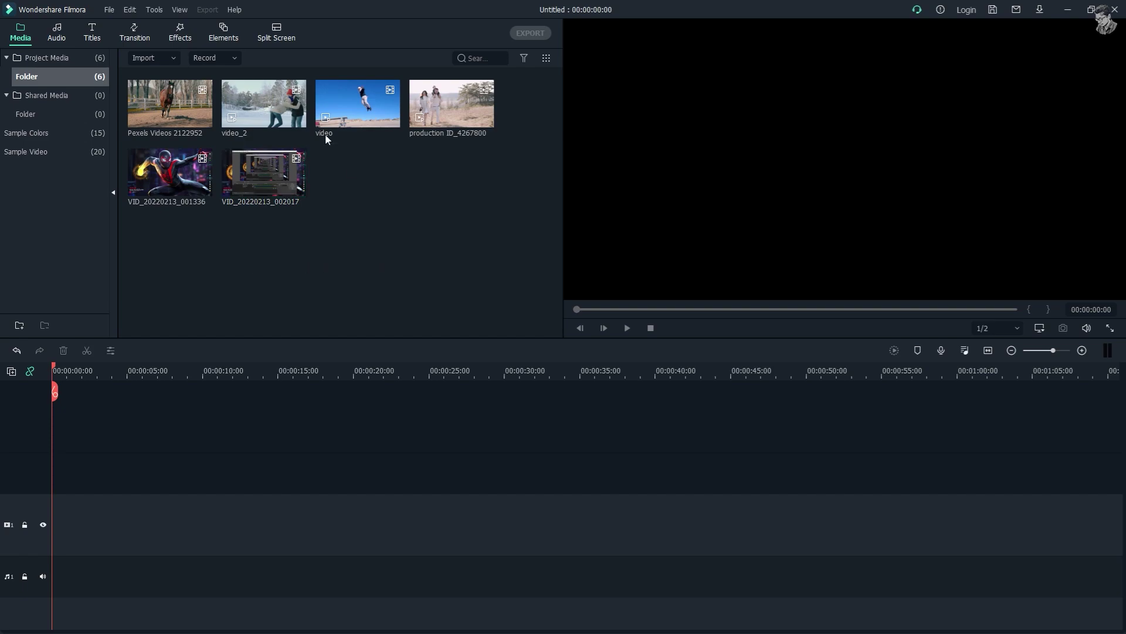
Place the clip named video at the start of the first video track, keeping the 1920 x 1080 25fps project settings.
left_click_drag(359, 114, 52, 546)
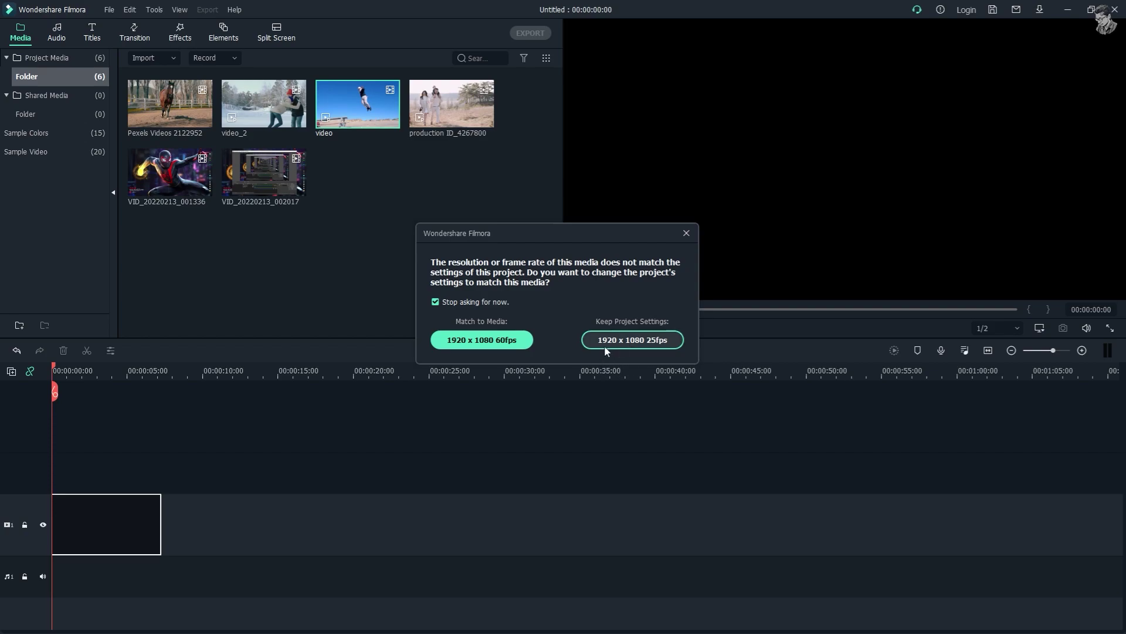
left_click(621, 346)
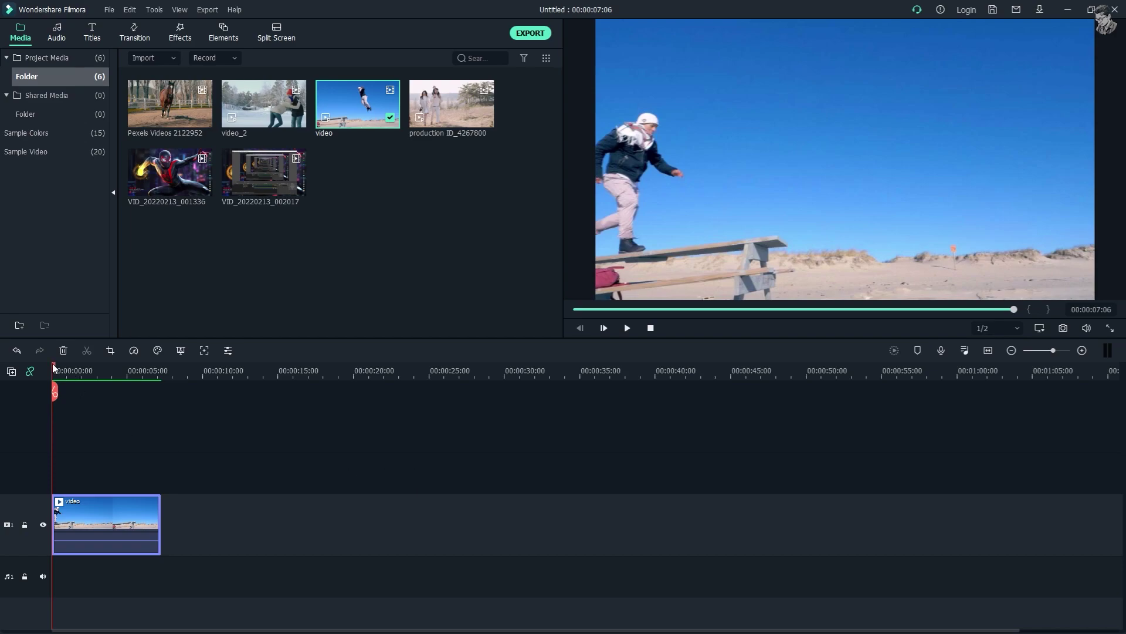
Split the video clip at 00:00:03:17 and delete the part after the cut.
mouse_move(54, 368)
left_mouse_down()
mouse_move(108, 384)
mouse_move(51, 388)
left_mouse_up()
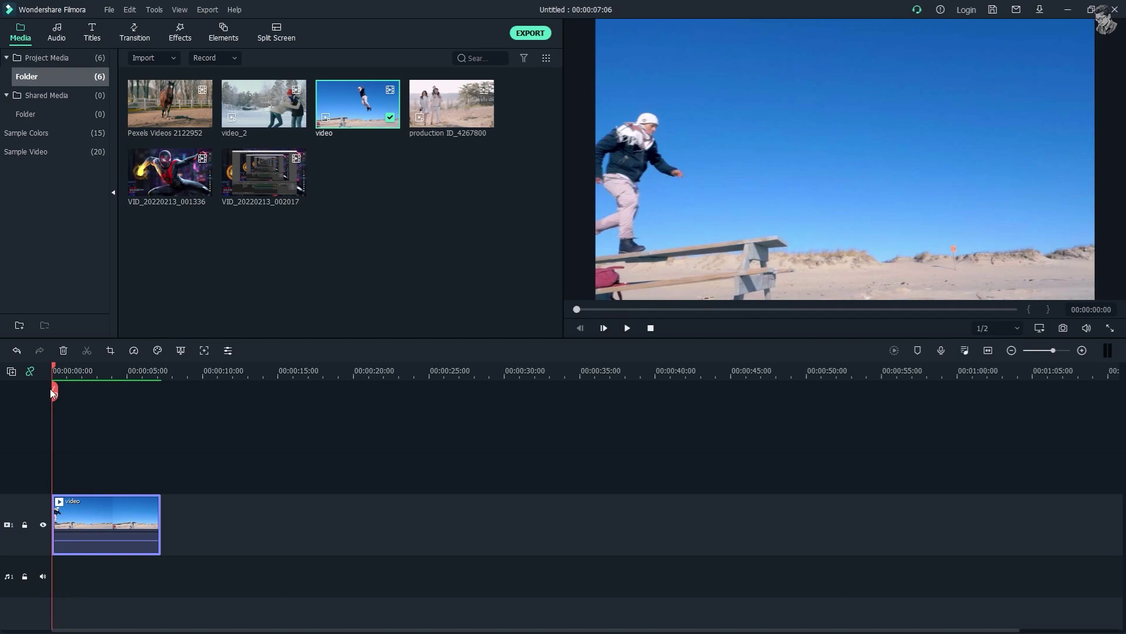
left_click_drag(50, 388, 108, 416)
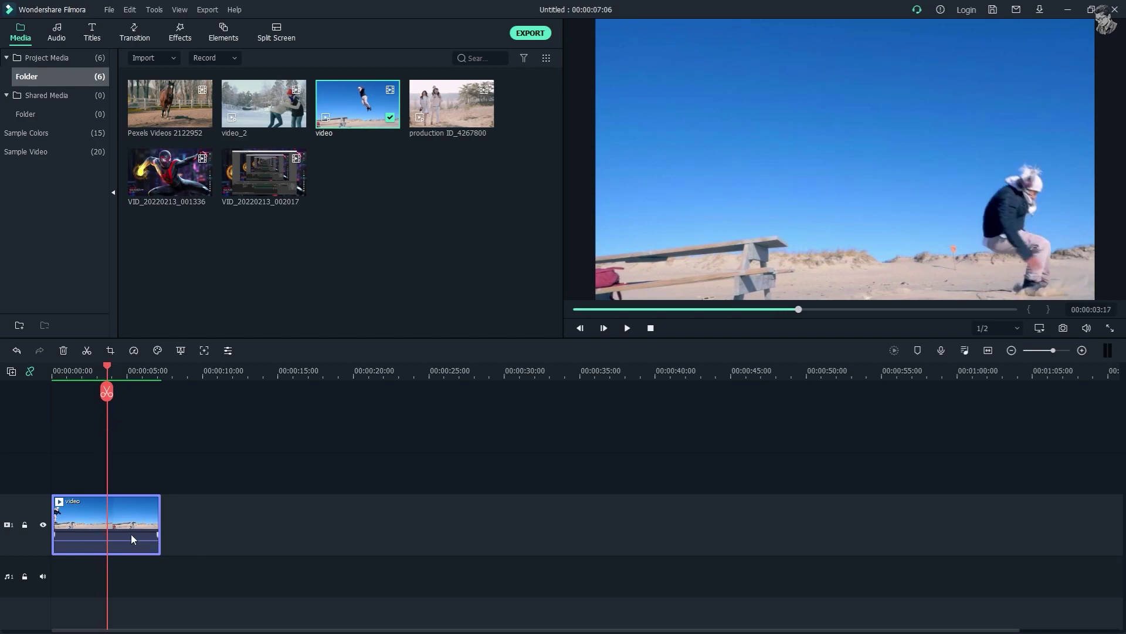
left_click(106, 393)
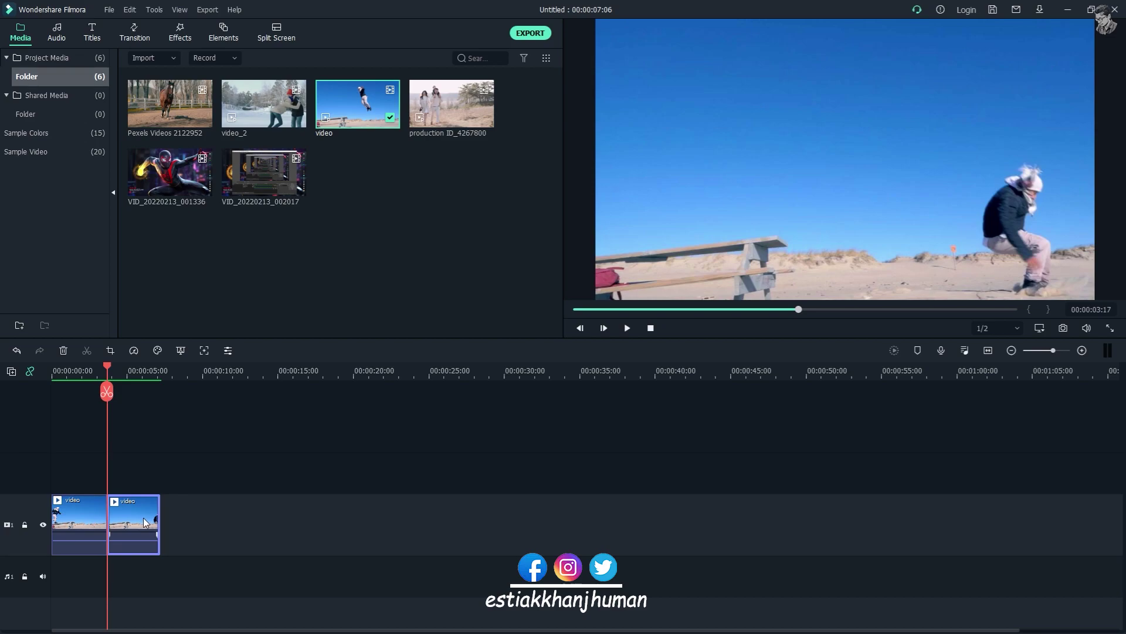
key("Delete")
Copy the trimmed video clip and paste the duplicate directly after it on the same track.
left_click(84, 506)
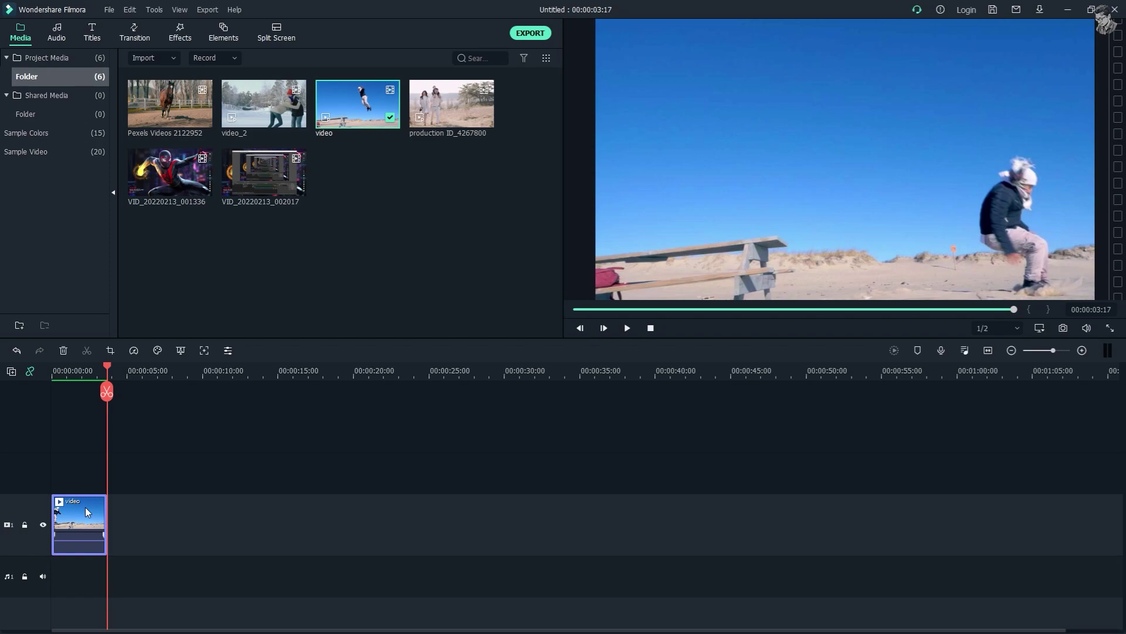
key("ctrl+c")
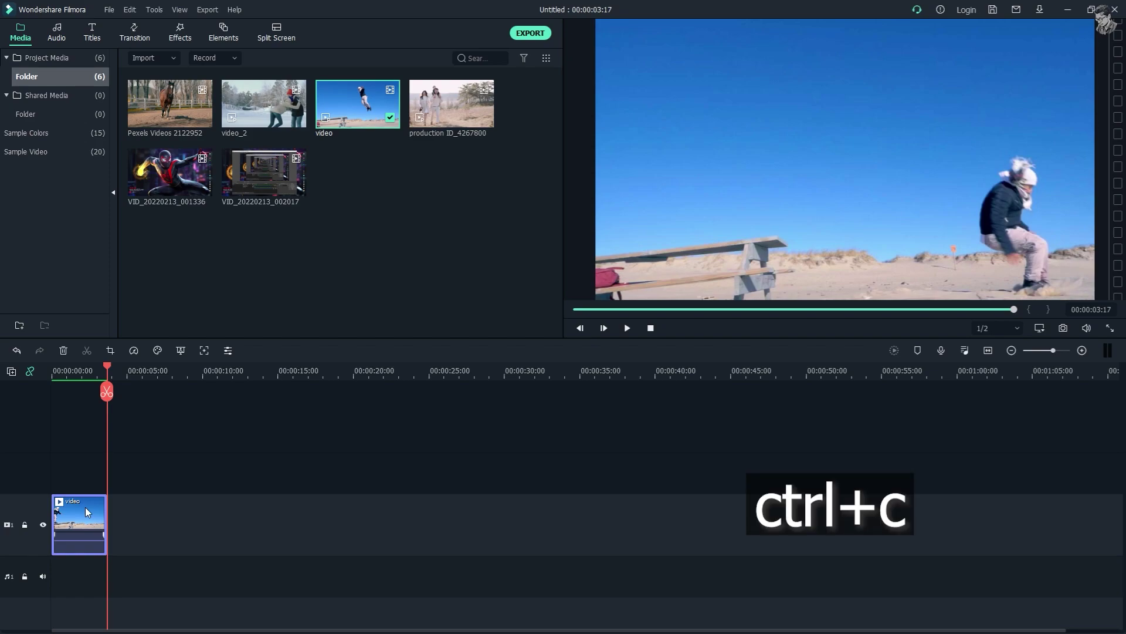
key("ctrl+v")
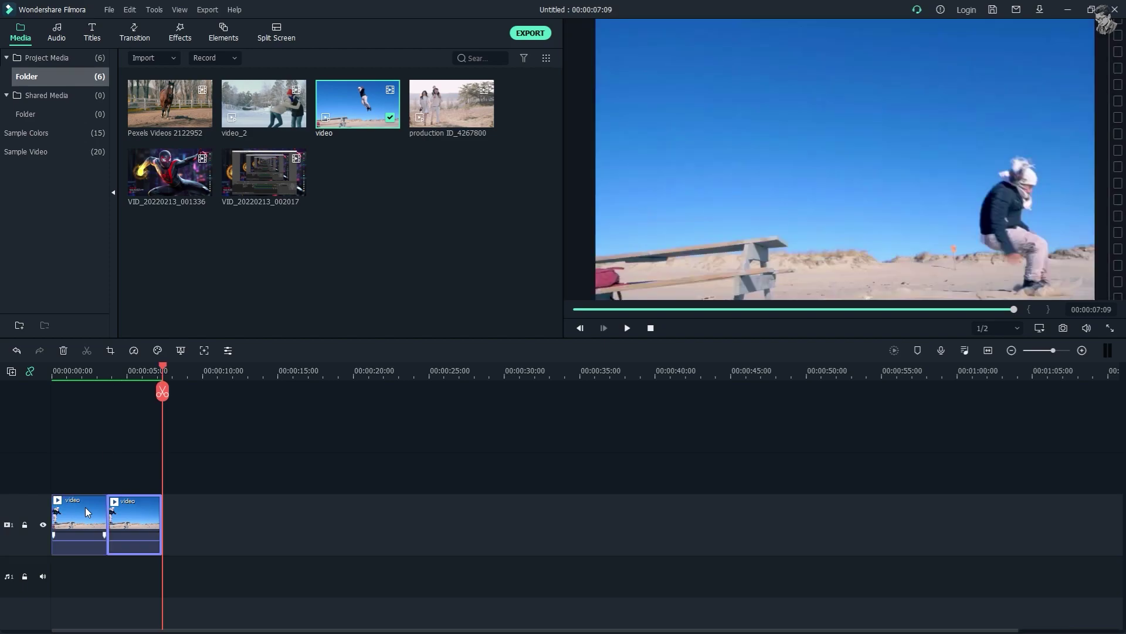
left_click(85, 518)
right_click(85, 518)
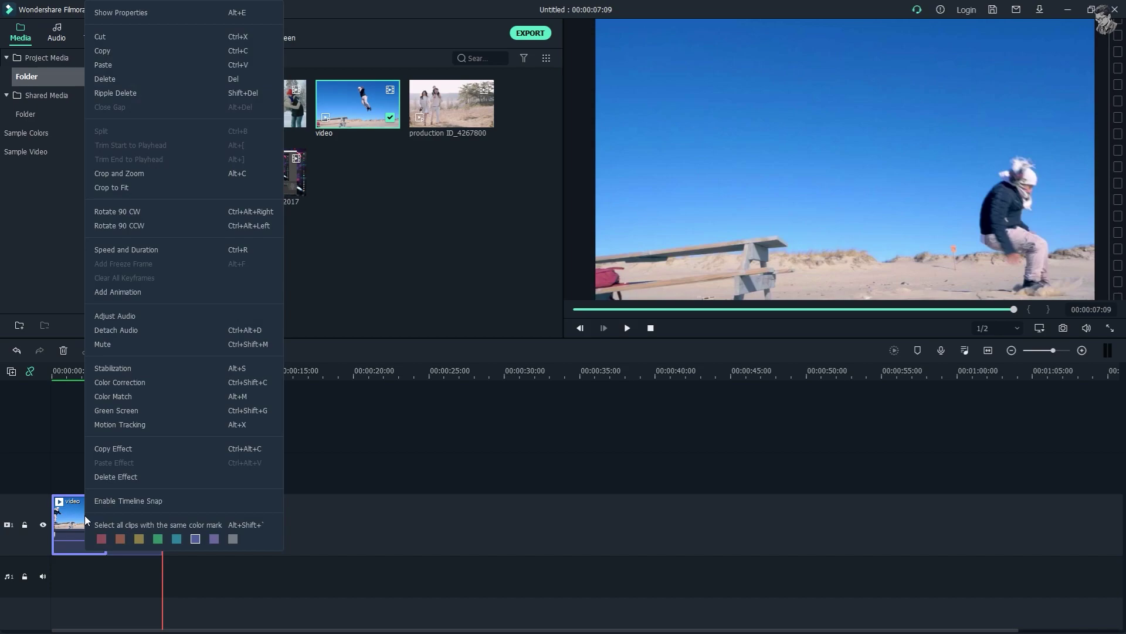
left_click(96, 53)
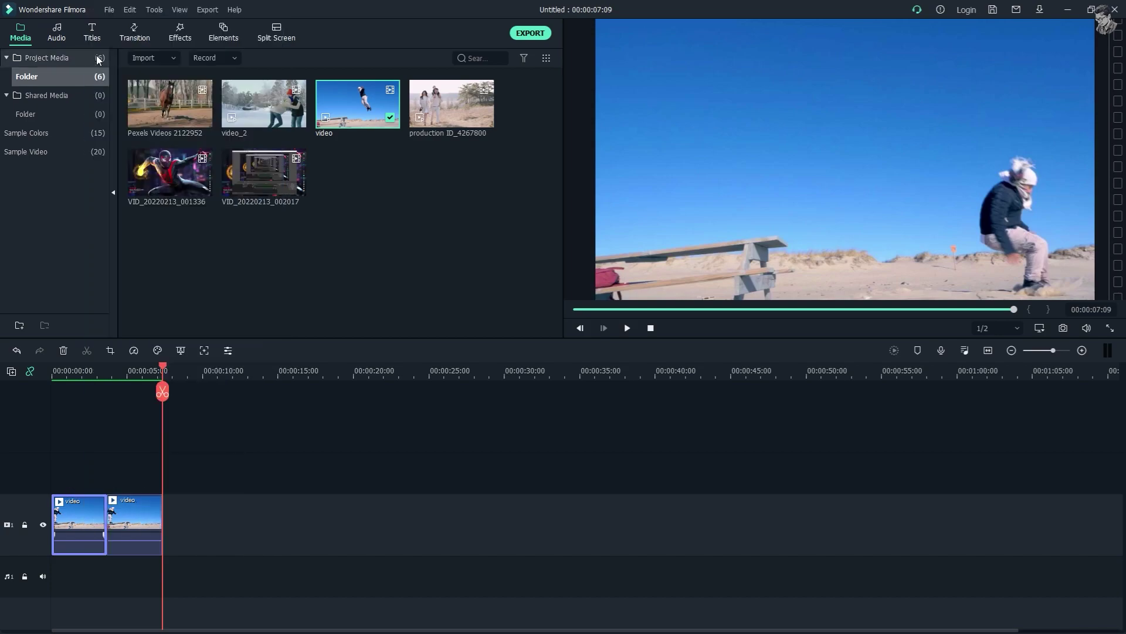
left_click(121, 376)
mouse_move(121, 376)
left_mouse_down()
mouse_move(66, 380)
mouse_move(108, 384)
left_mouse_up()
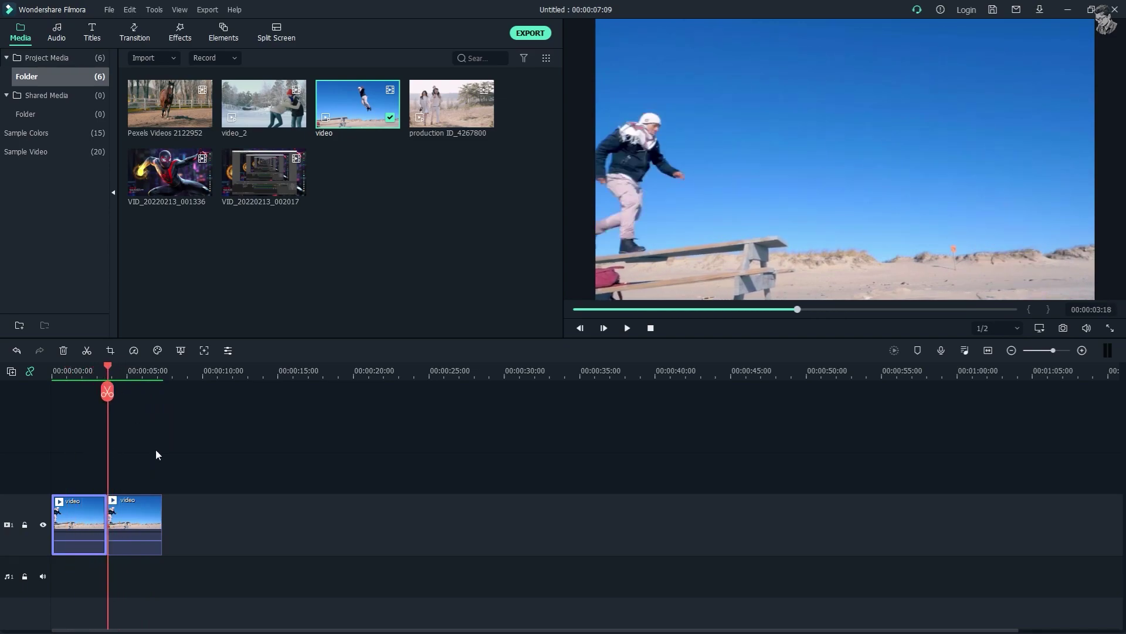
right_click(210, 522)
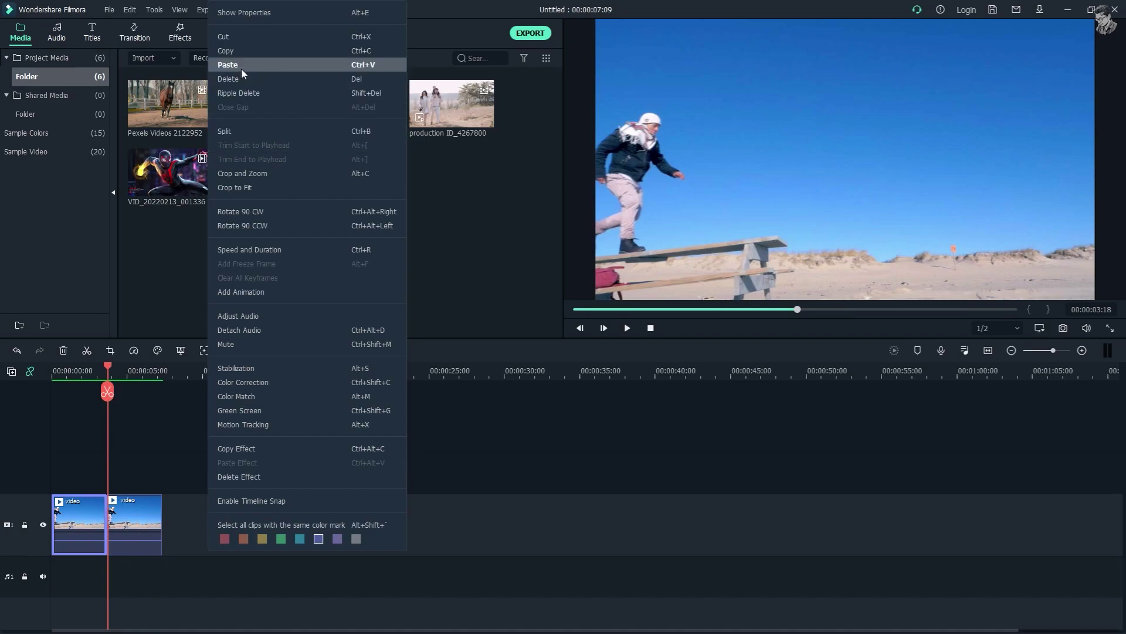
left_click(178, 492)
Play the timeline from near the beginning to preview the two identical jump clips in sequence.
left_click_drag(112, 366, 63, 400)
key("space")
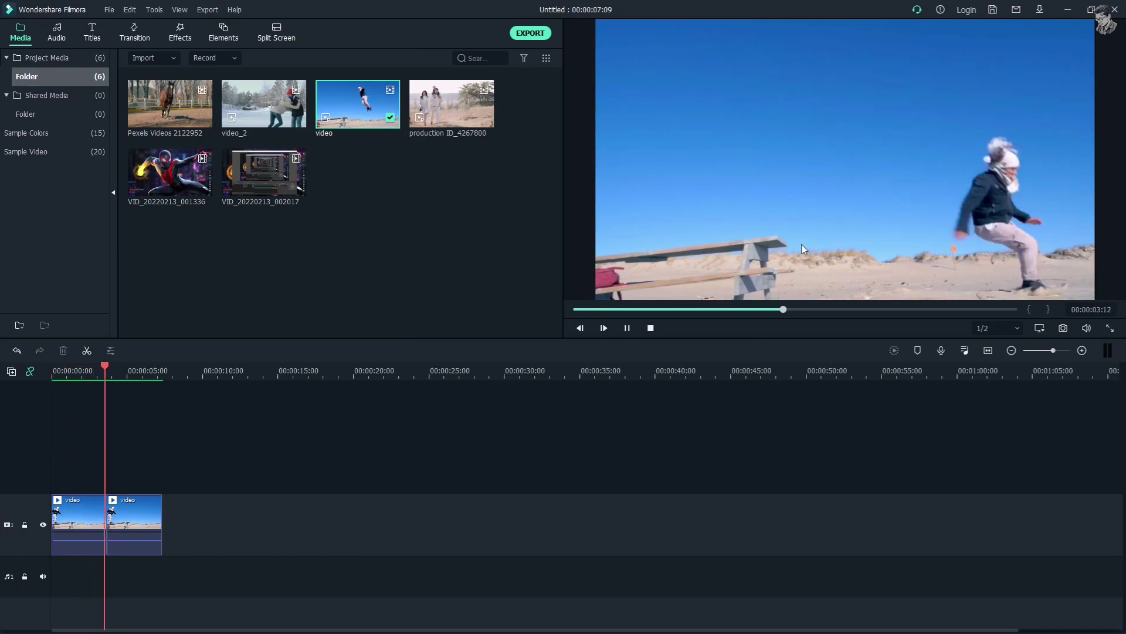
key("space")
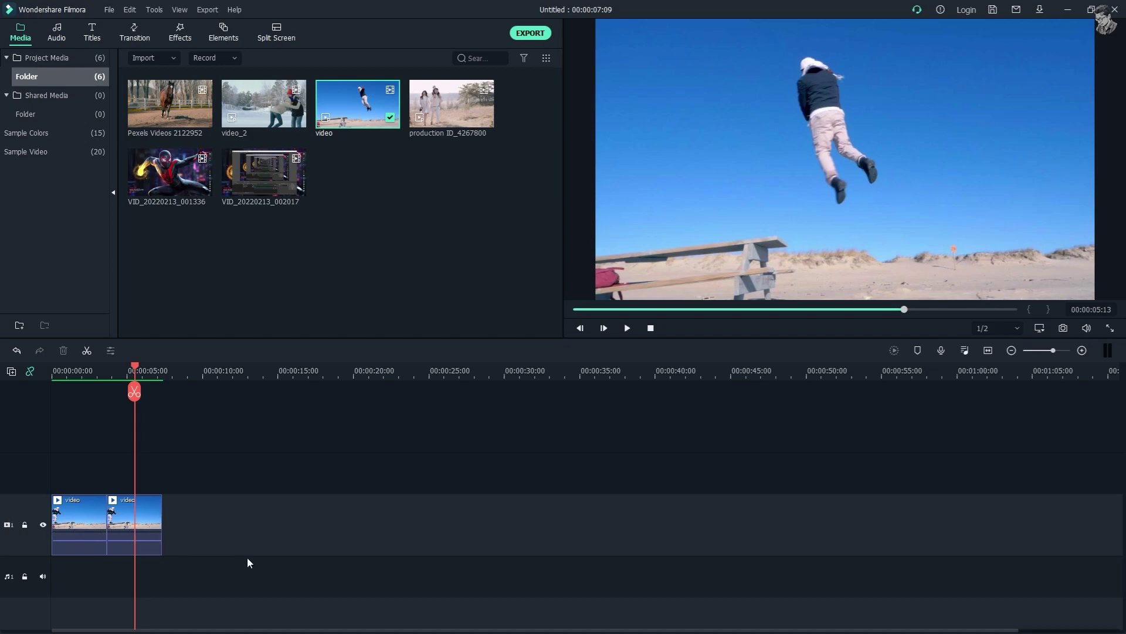
Reverse the playback of the second video clip and render the timeline preview.
left_click(140, 513)
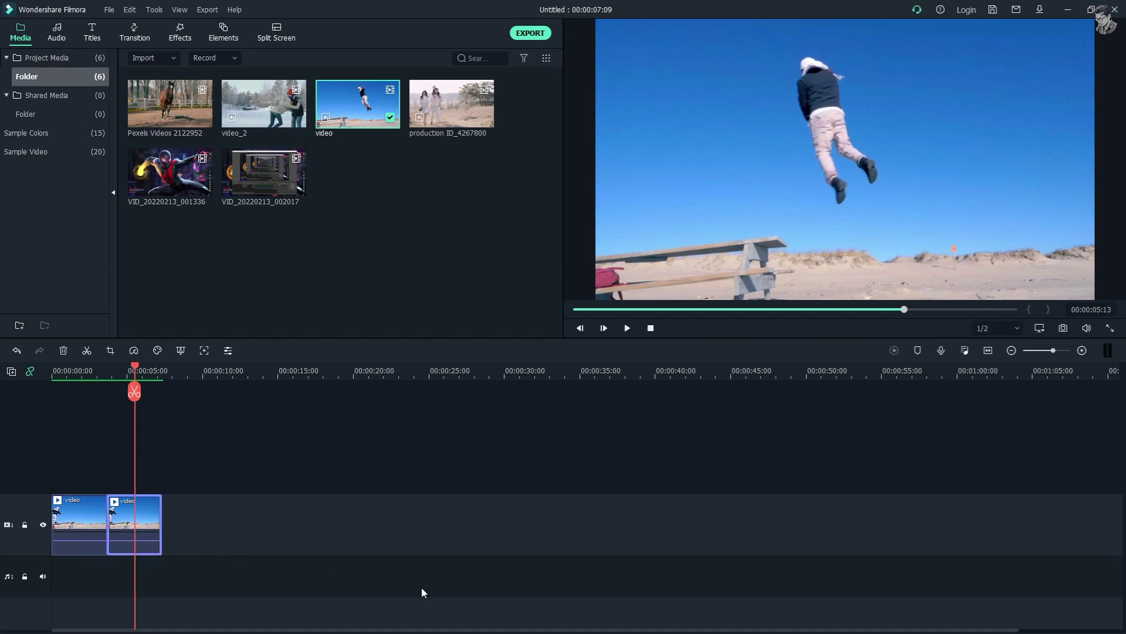
left_click(133, 351)
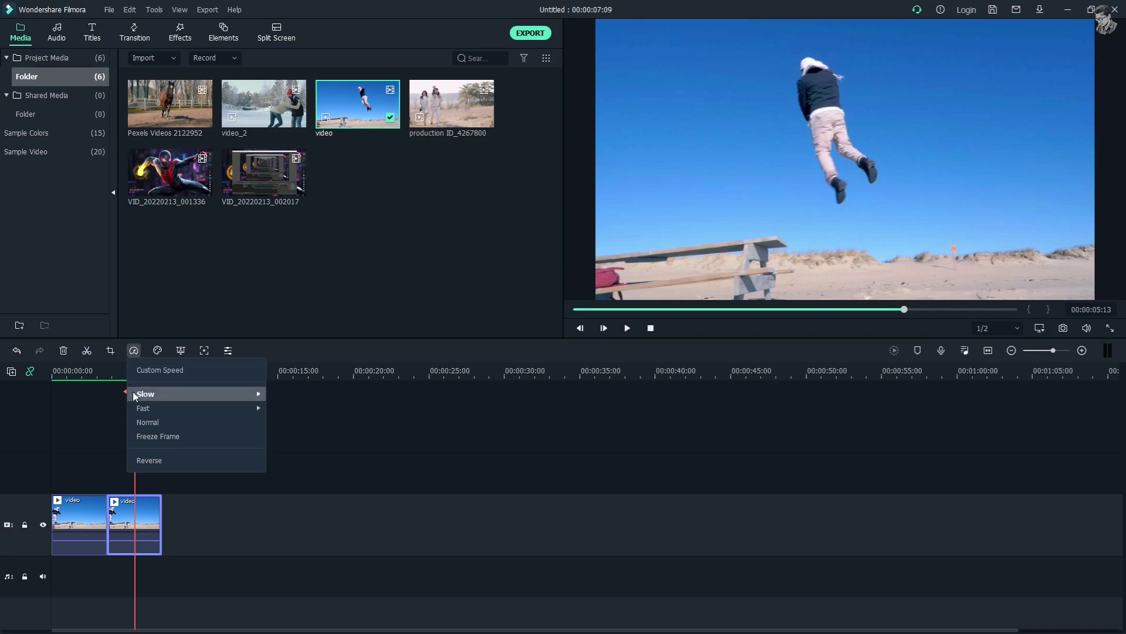
mouse_move(133, 392)
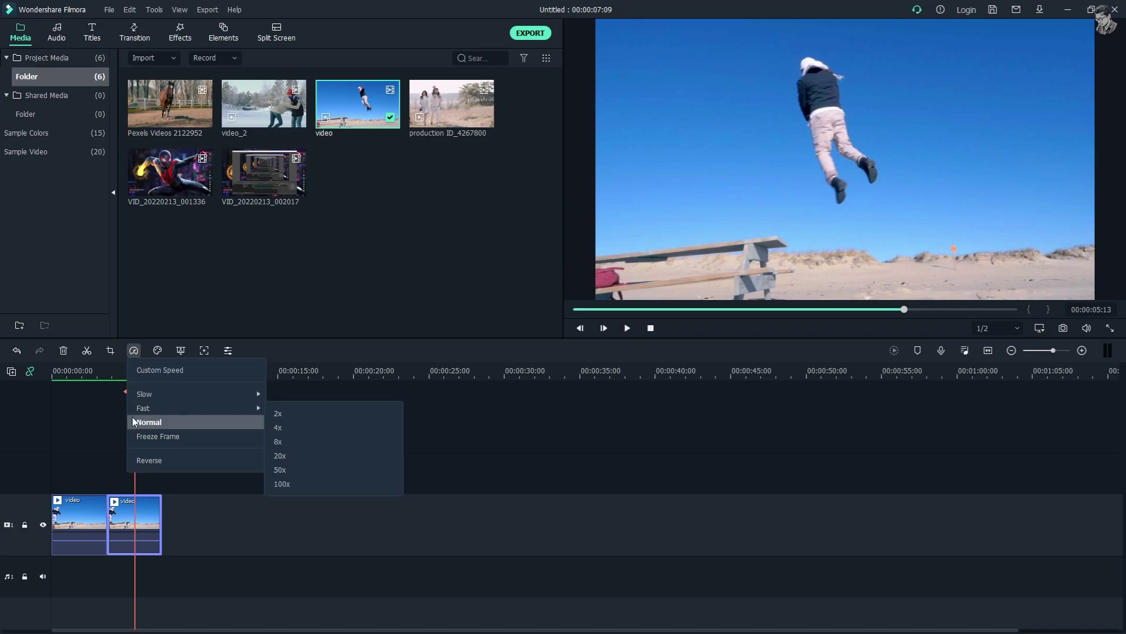
left_click(168, 460)
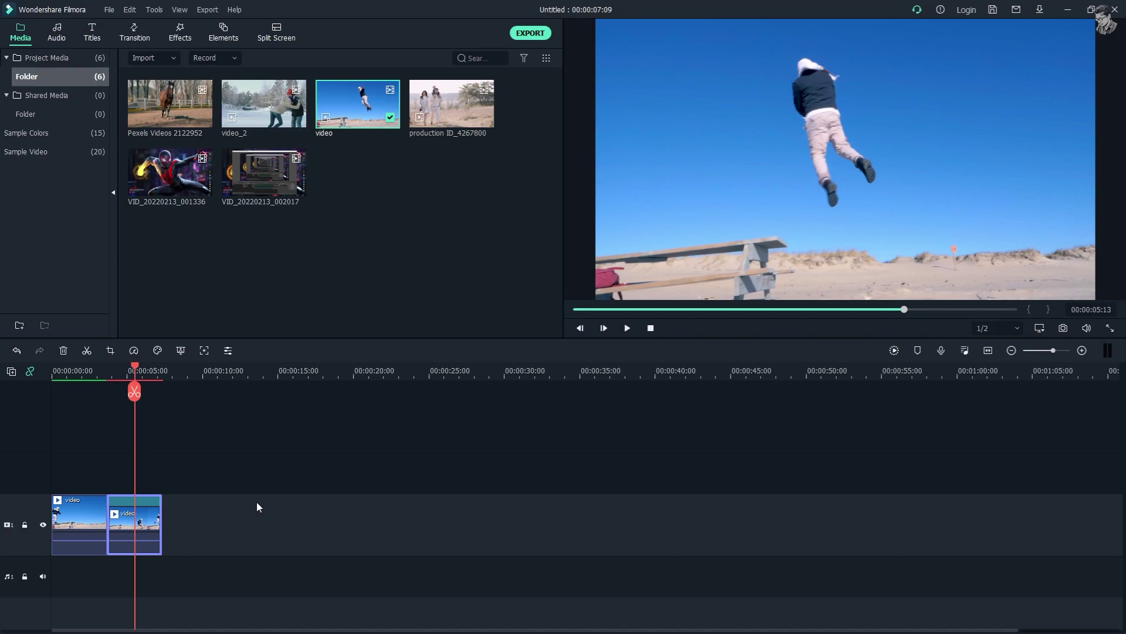
left_click(895, 351)
Play the sequence from the start to check the forward clip followed by the reversed one.
left_click_drag(136, 364, 46, 381)
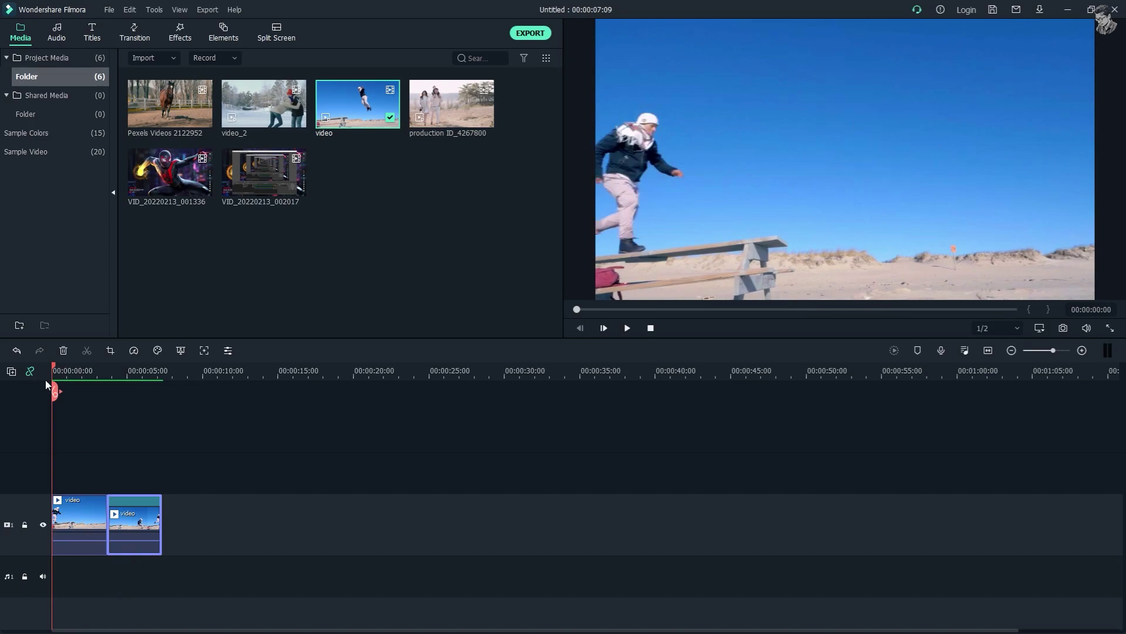
left_click(627, 329)
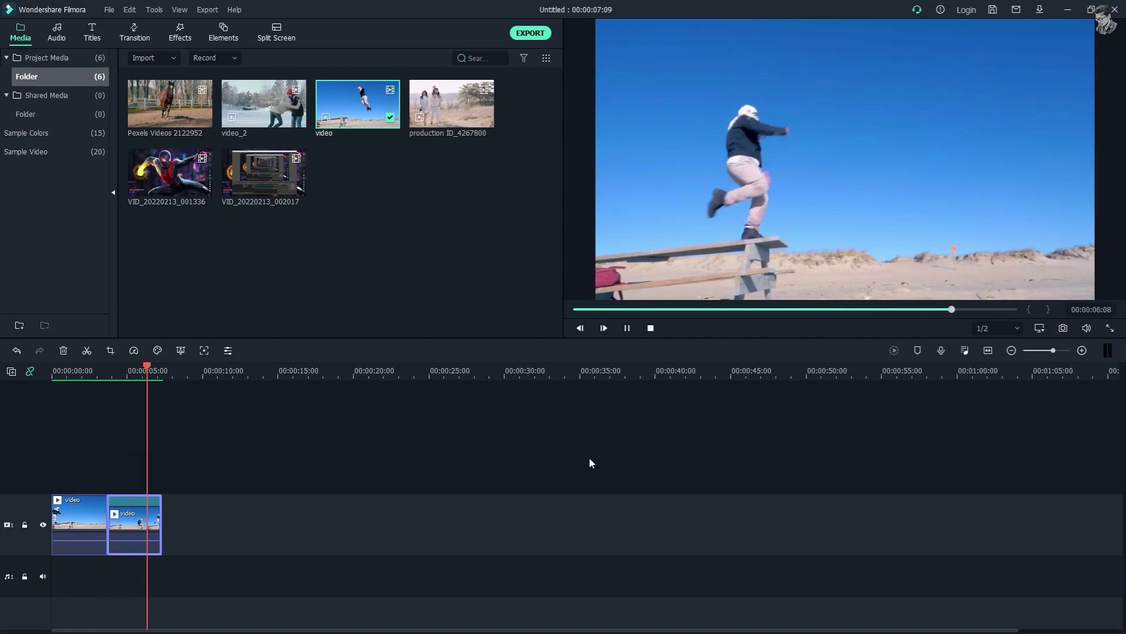
key("space")
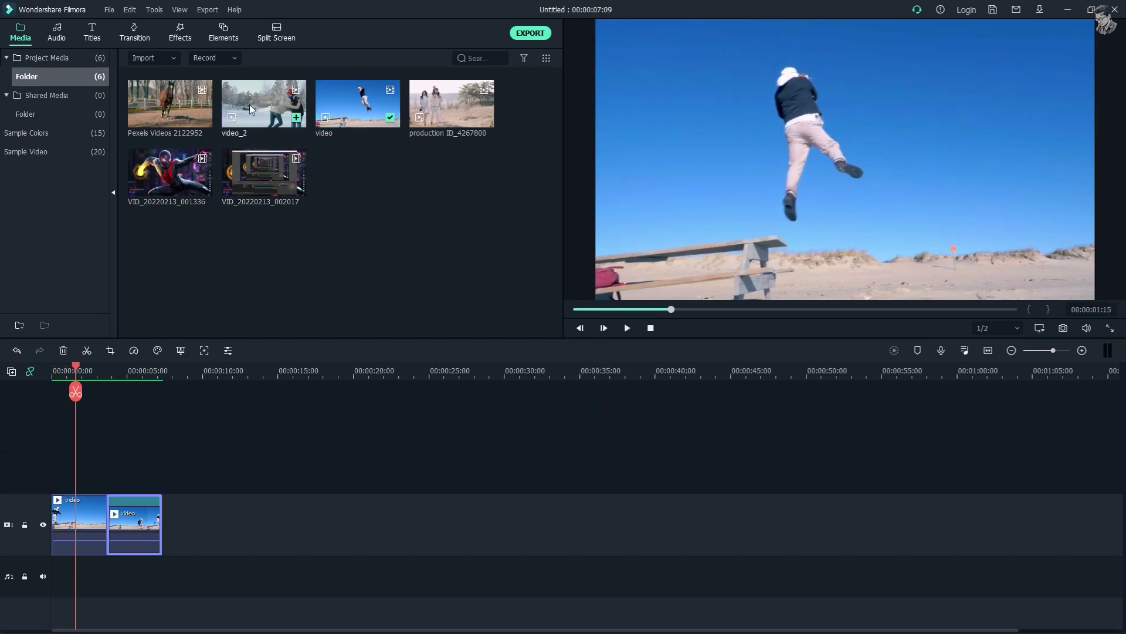
Add the Pexels Videos 2122952 horse clip to the first video track, flush against the end of the reversed clip.
left_click_drag(149, 97, 165, 519)
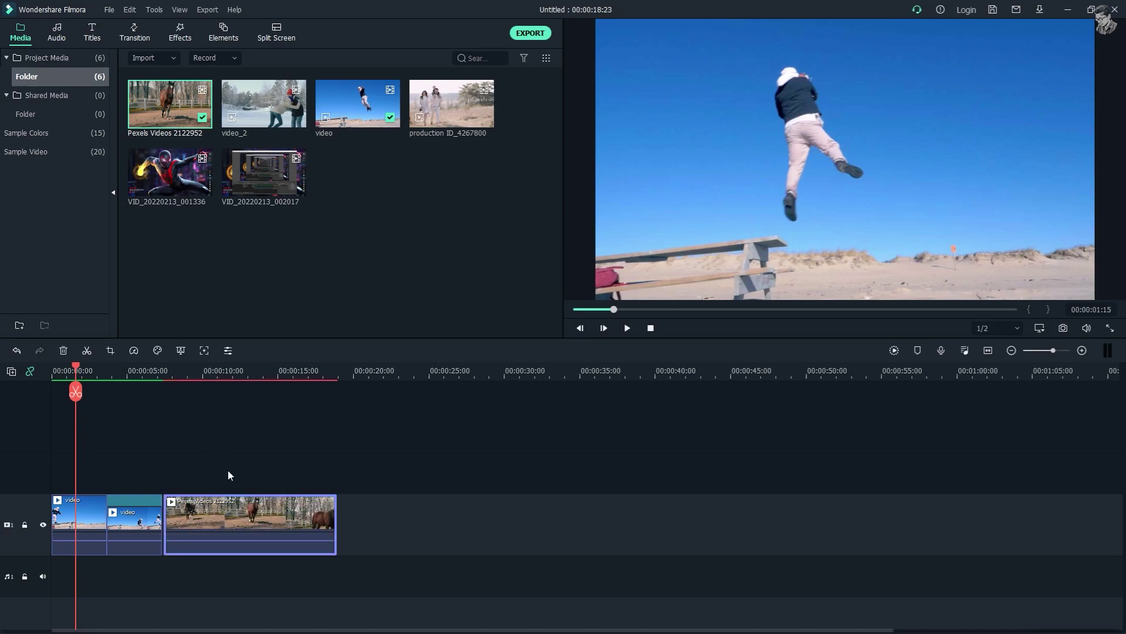
scroll(251, 376, "up", 5)
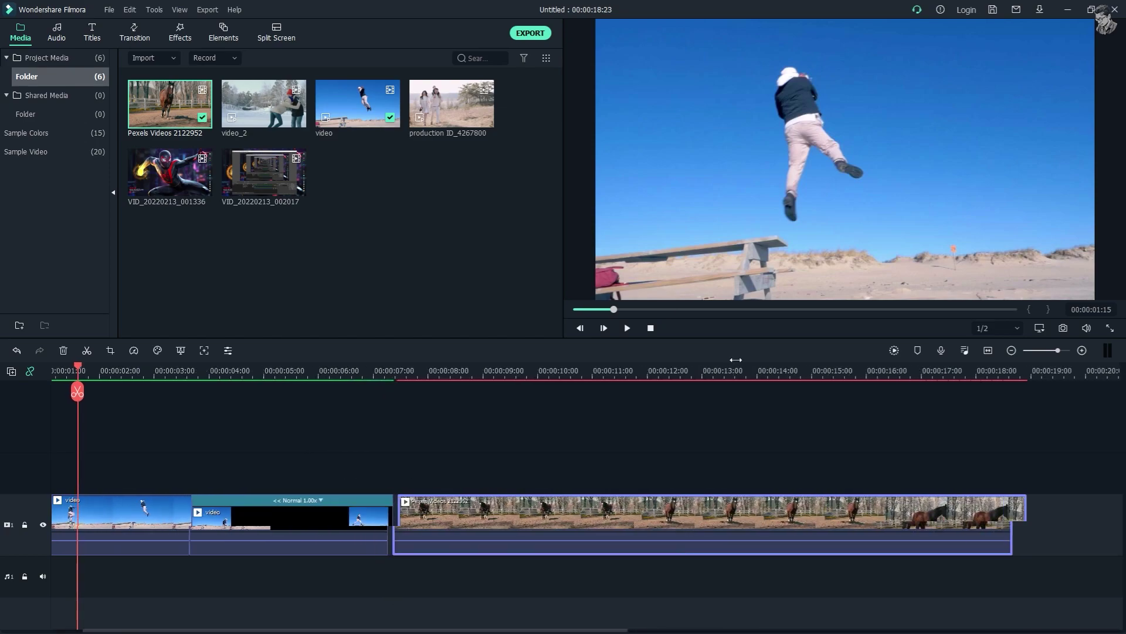
left_click_drag(648, 531, 635, 527)
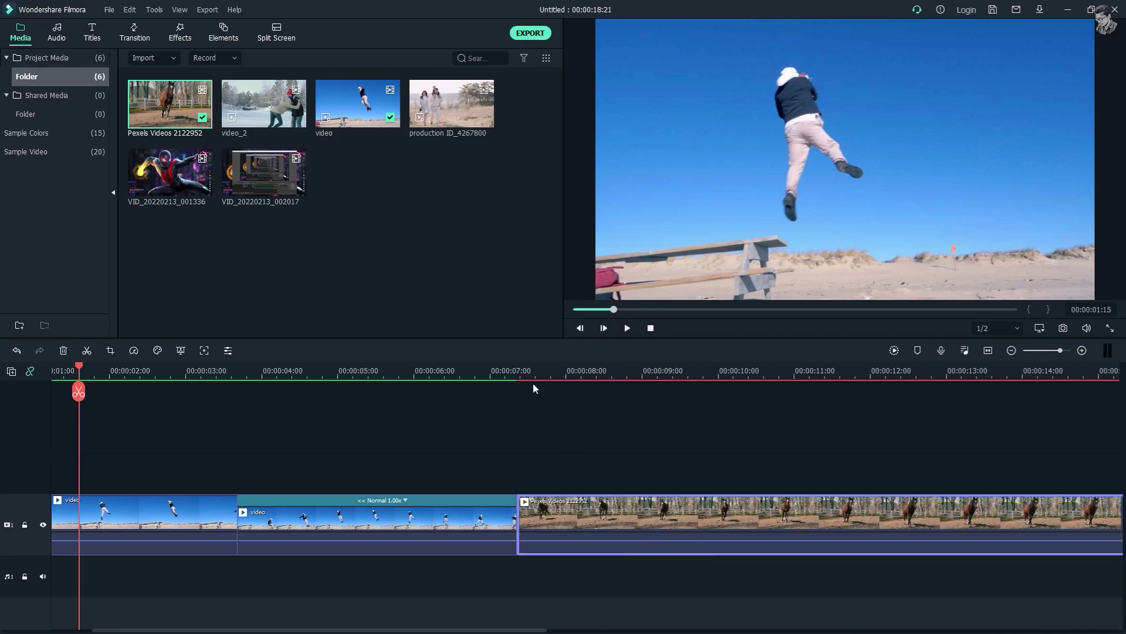
scroll(194, 370, "down", 3)
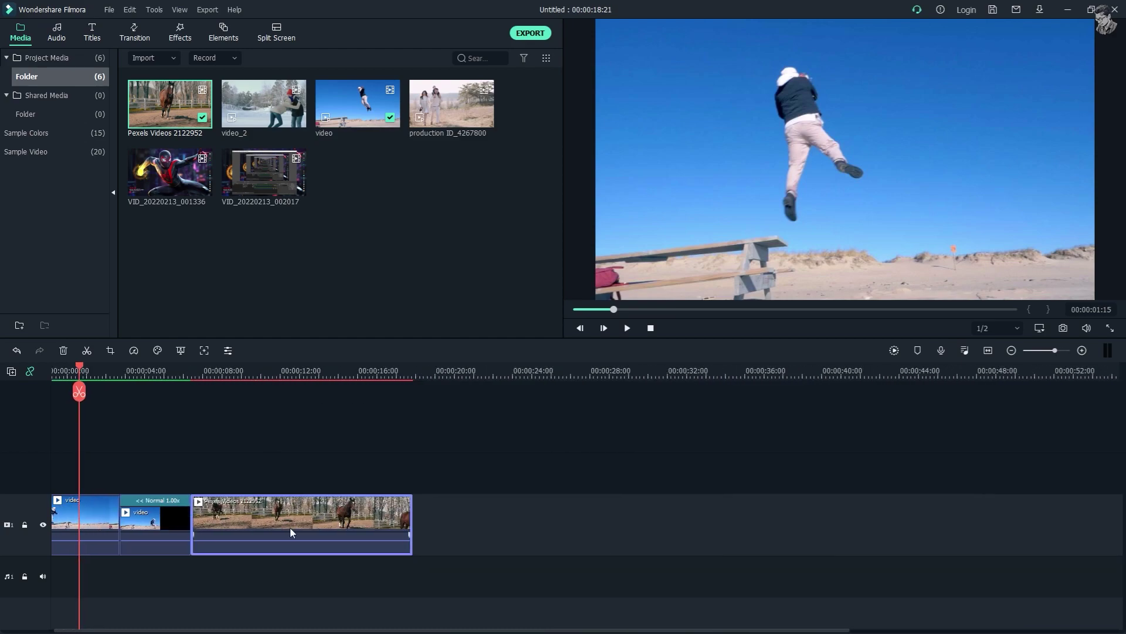
Split the horse clip at 00:00:12:09 and delete the part after the cut.
left_click(270, 370)
left_click_drag(271, 371, 219, 378)
key("space")
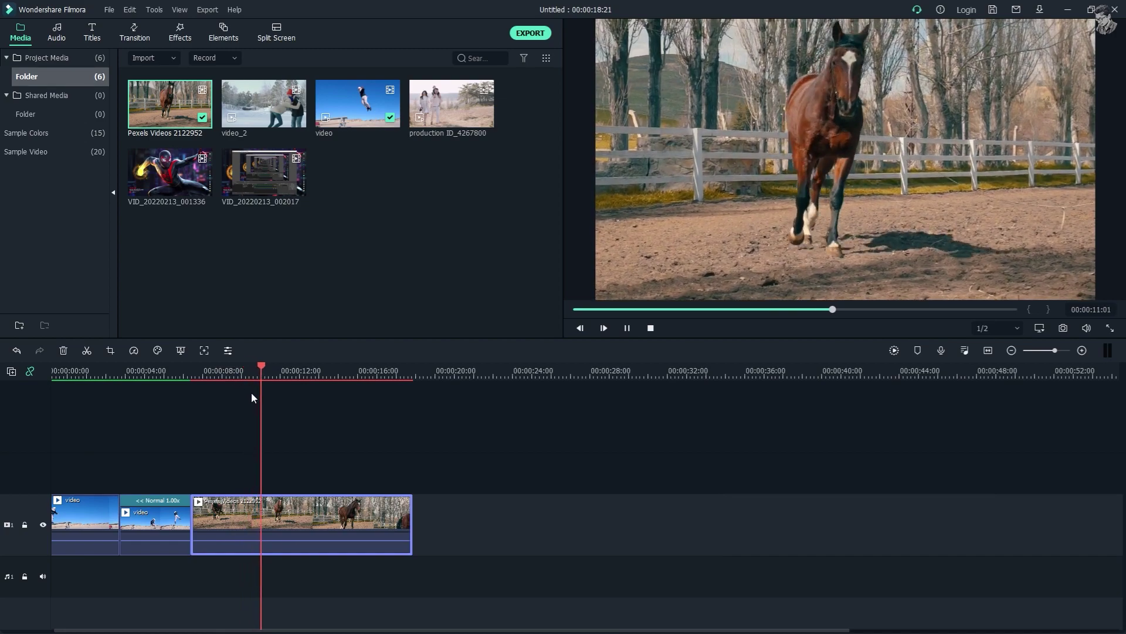
key("space")
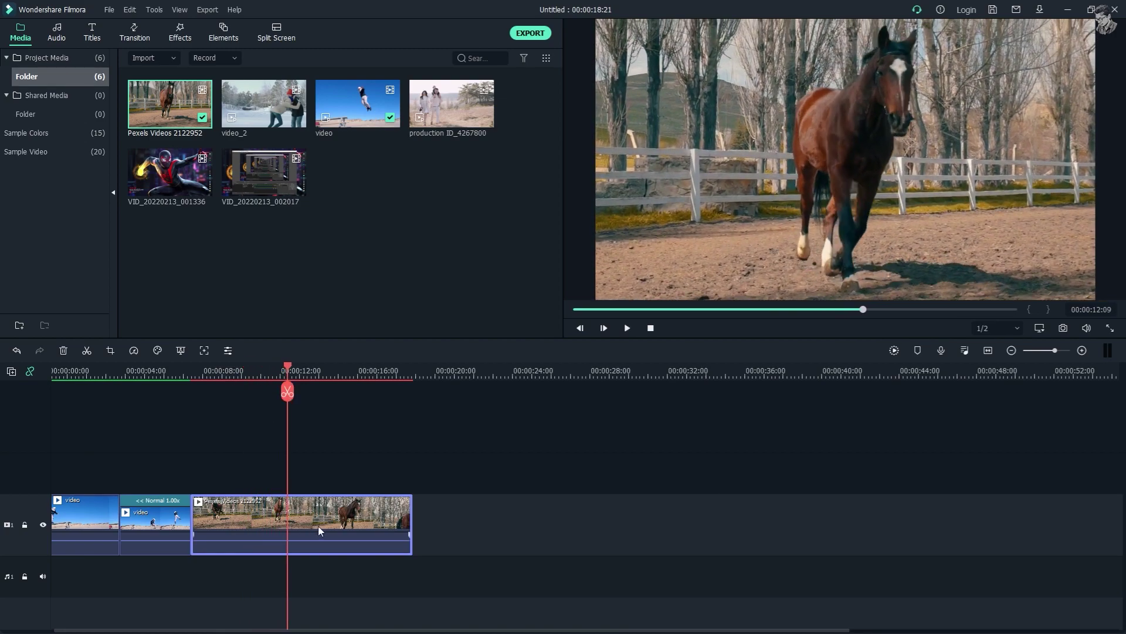
left_click(287, 391)
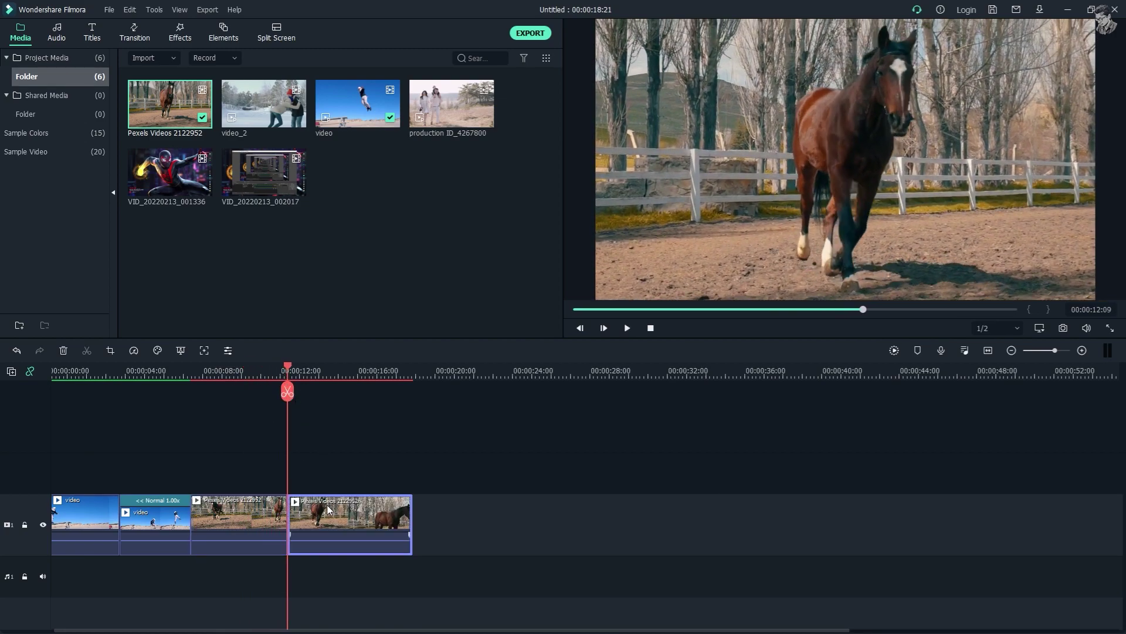
key("Delete")
Copy the trimmed horse clip and paste the duplicate directly after it on the same track.
left_click(274, 515)
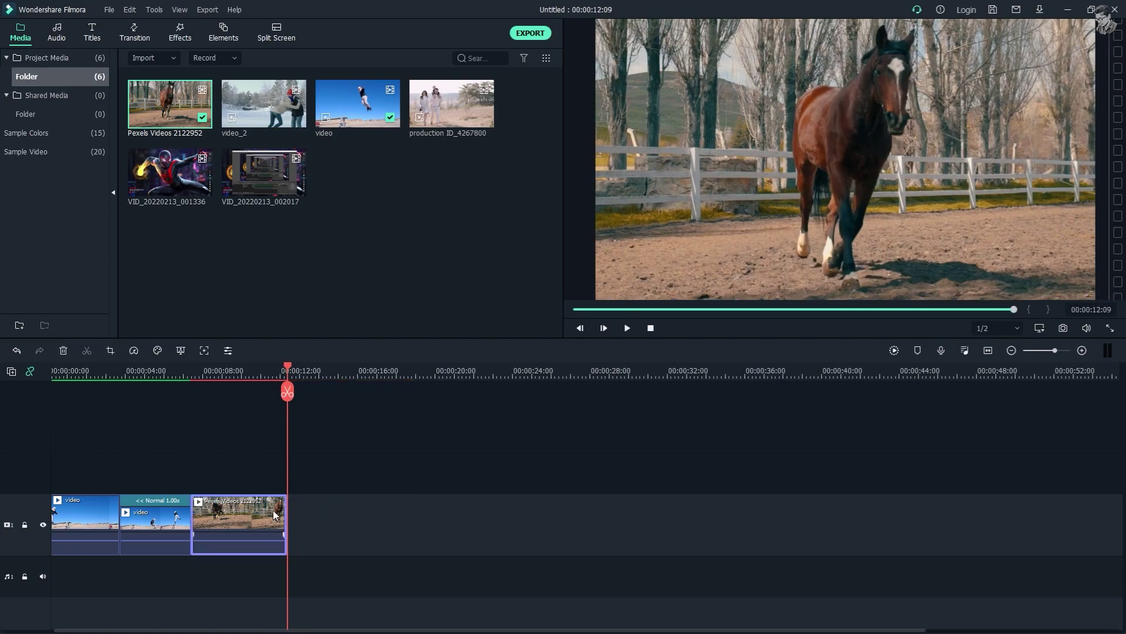
key("ctrl+c")
key("ctrl+v")
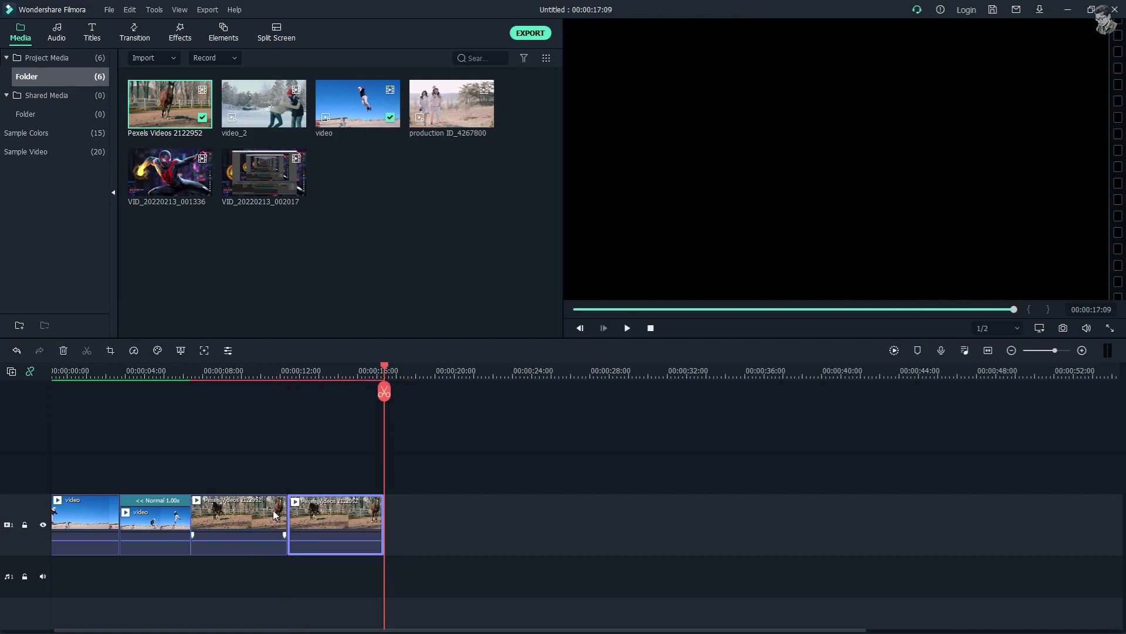
Reverse the playback of the duplicated horse clip at the end of the video track.
left_click(312, 376)
left_click(130, 352)
left_click(138, 457)
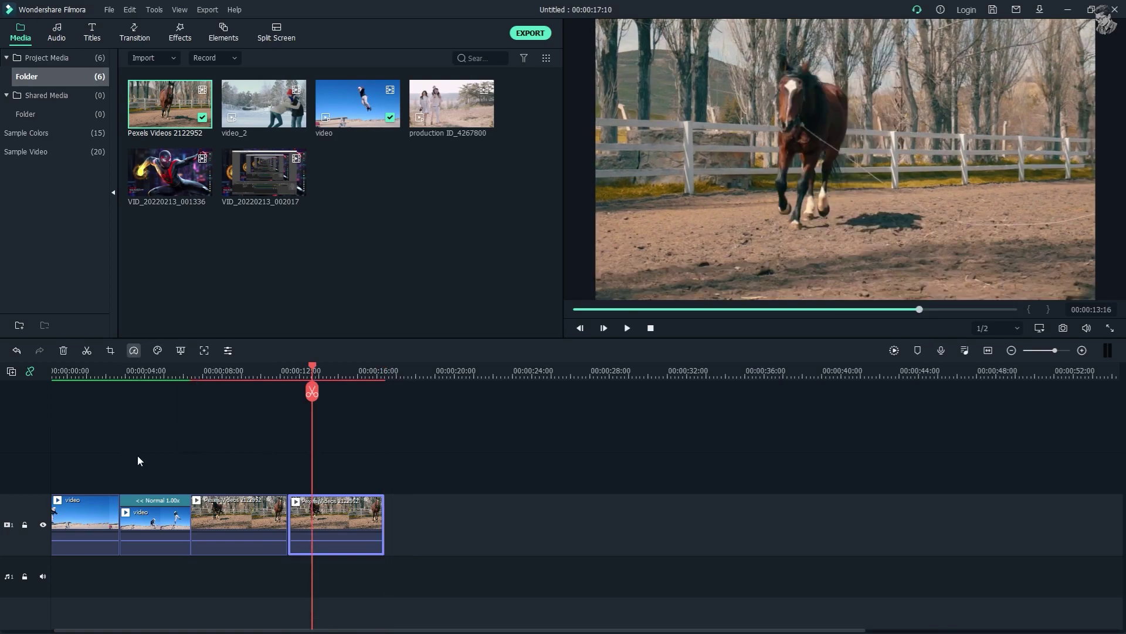
left_click(590, 332)
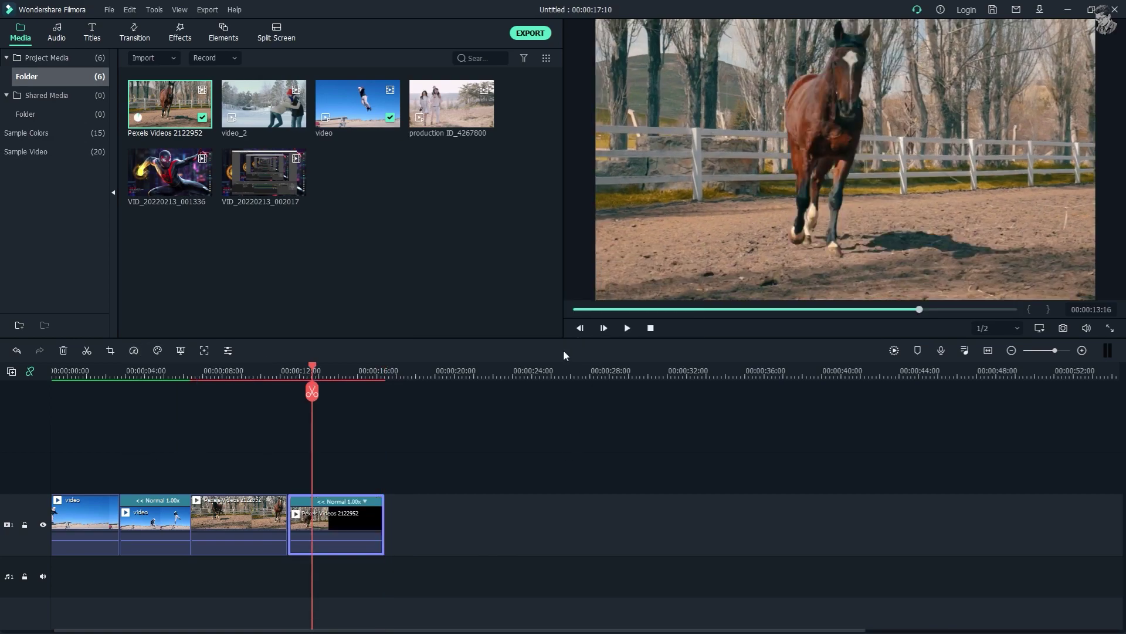
Render the timeline preview and play the whole sequence from the start to check both forward-and-reverse clip pairs.
left_click(894, 350)
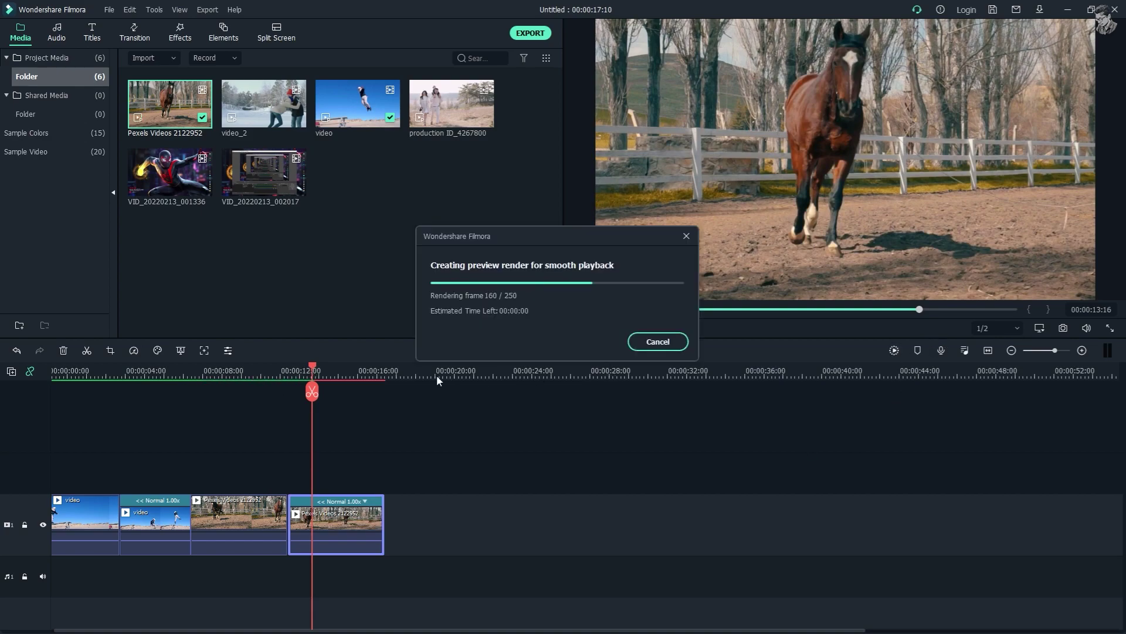
left_click_drag(314, 367, 2, 416)
key("space")
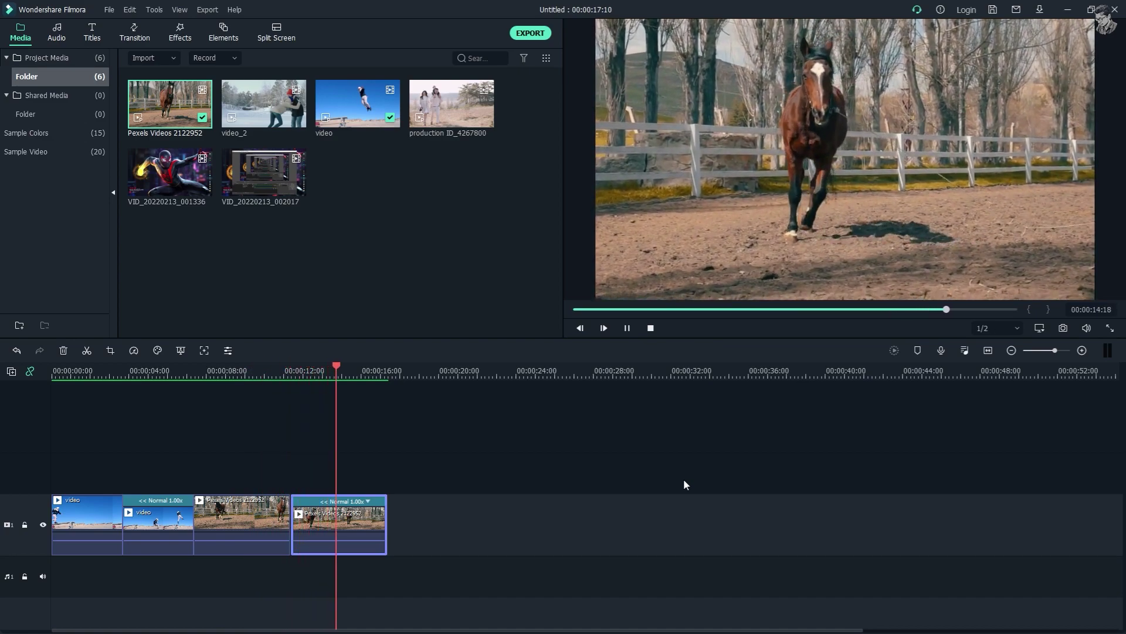
scroll(469, 381, "up", 2)
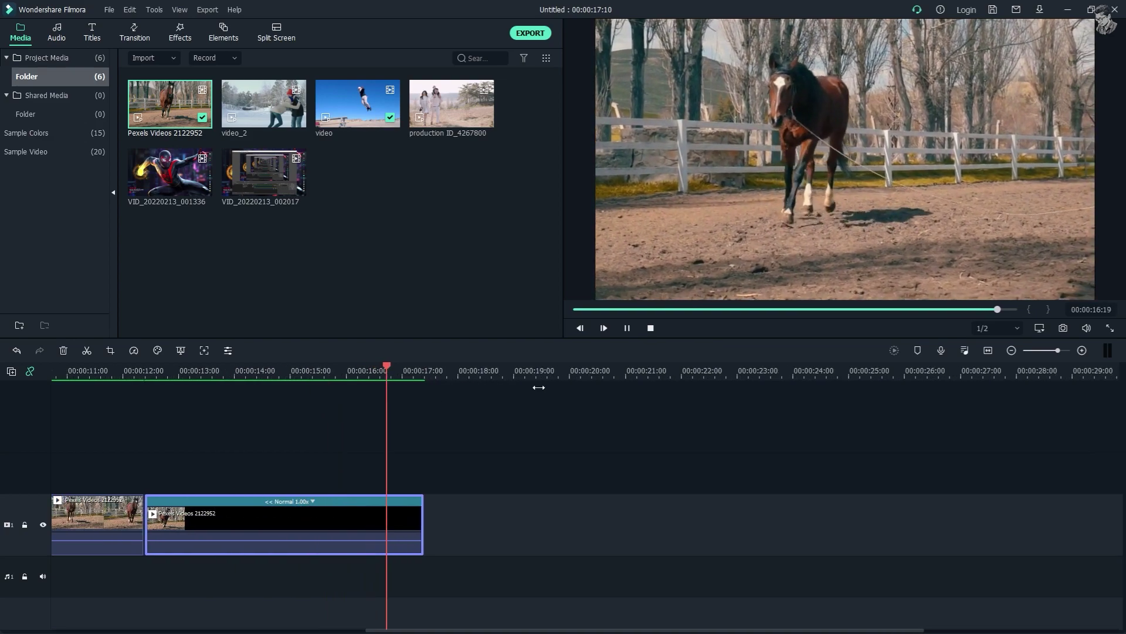
scroll(502, 376, "up", 3)
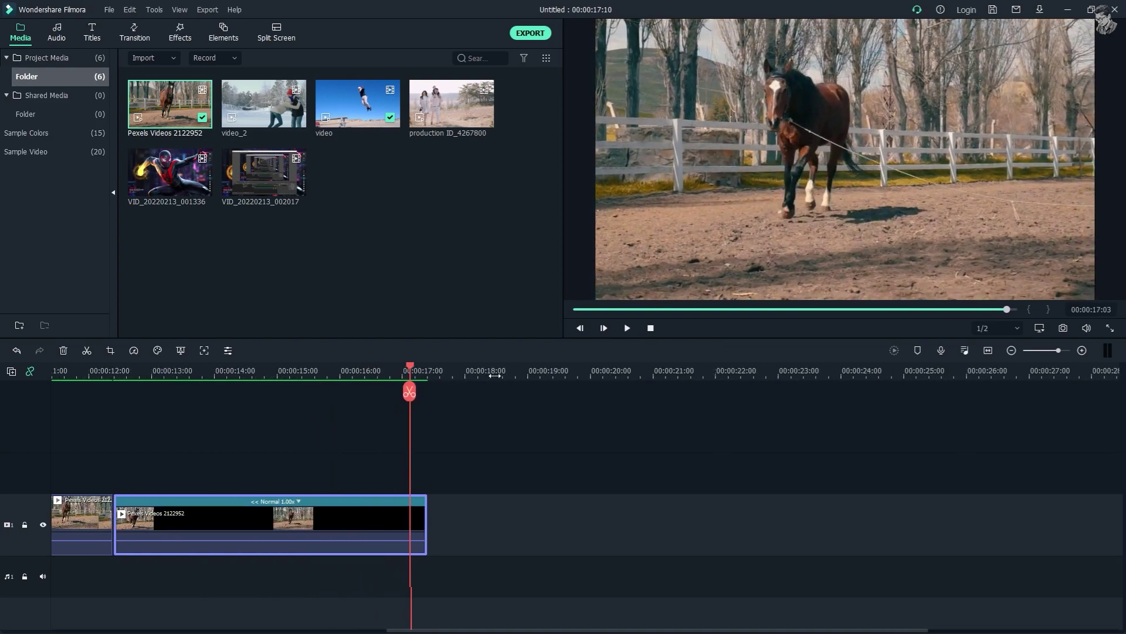
scroll(503, 376, "down", 5)
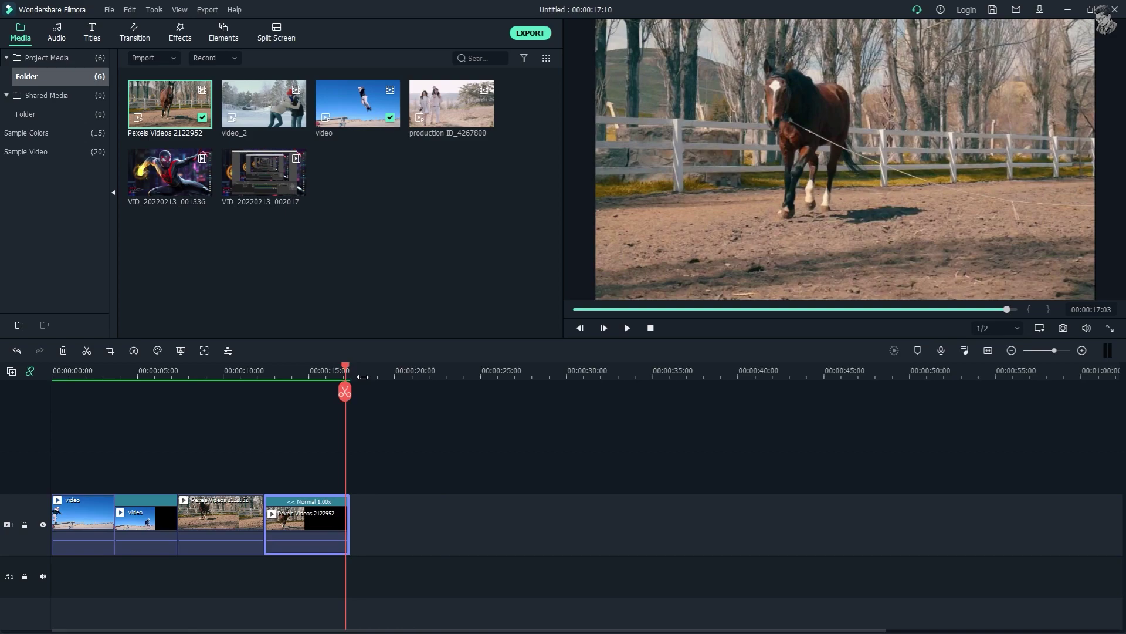